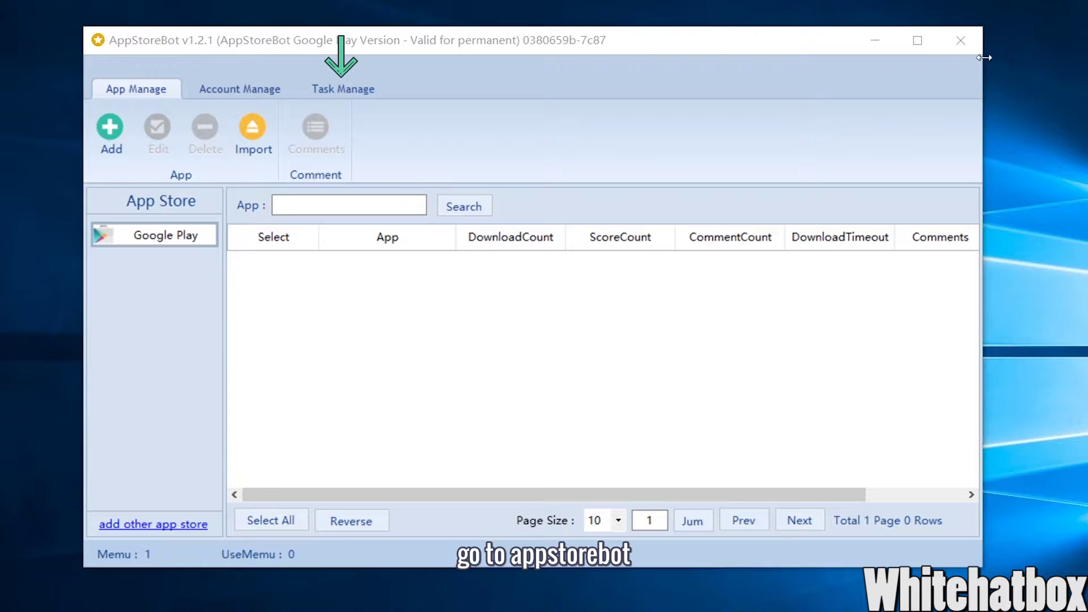
left_click(376, 89)
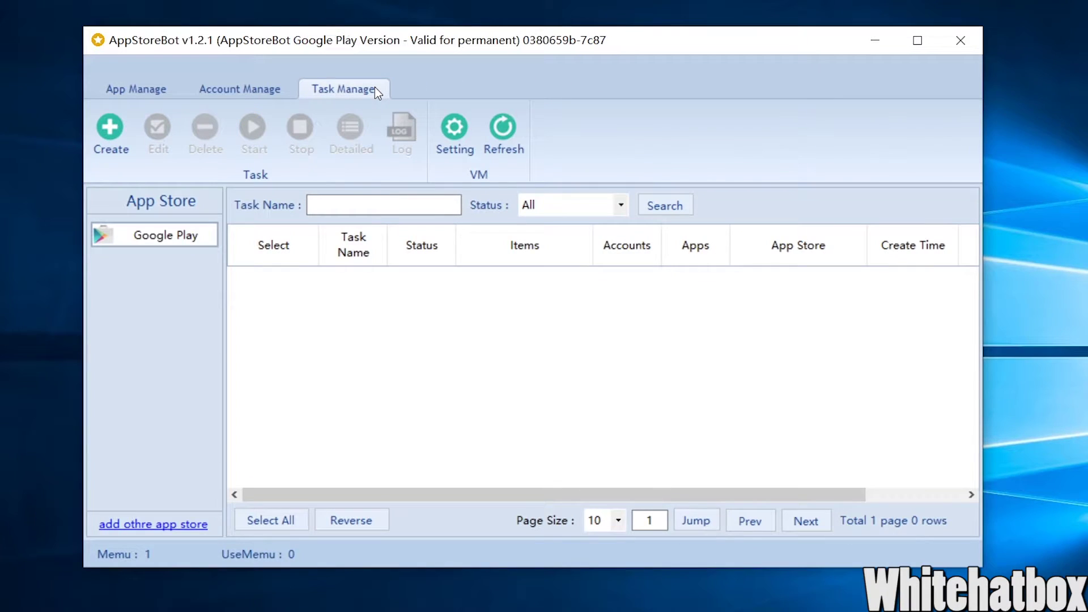
left_click(453, 140)
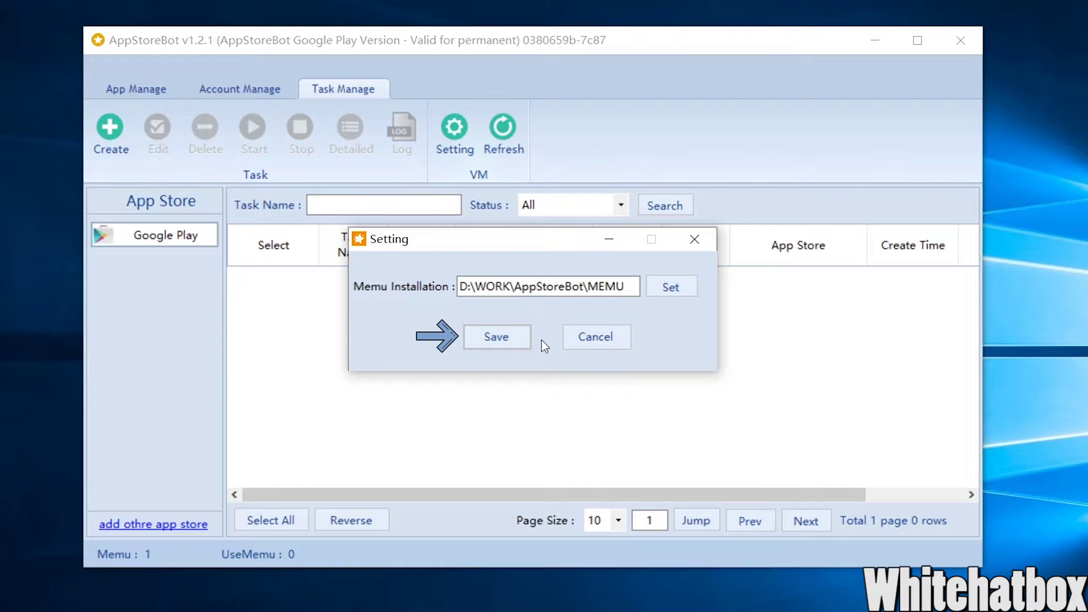
left_click(592, 340)
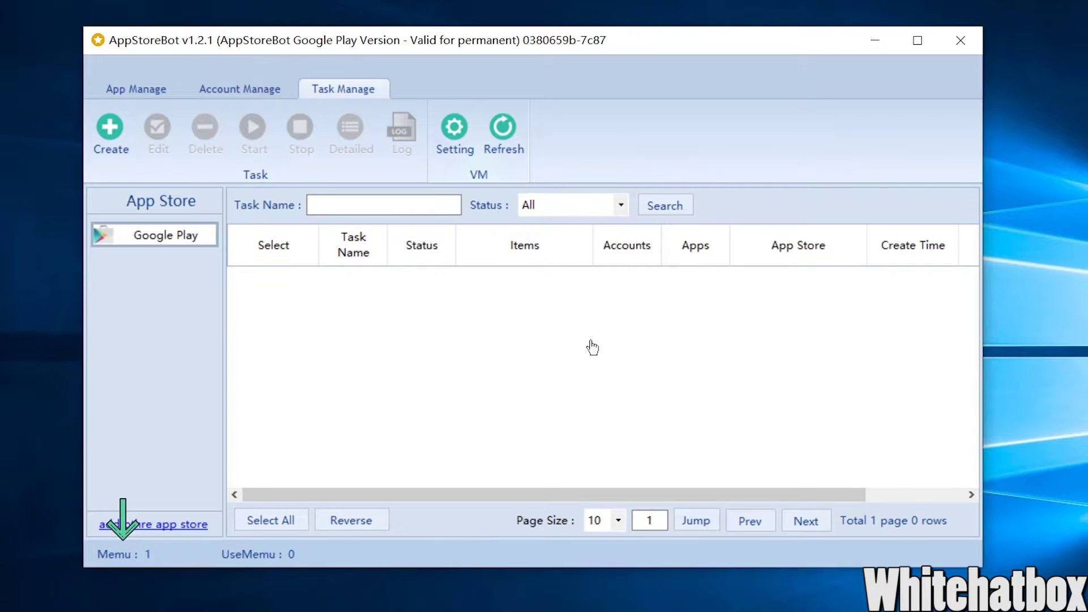
left_click(162, 90)
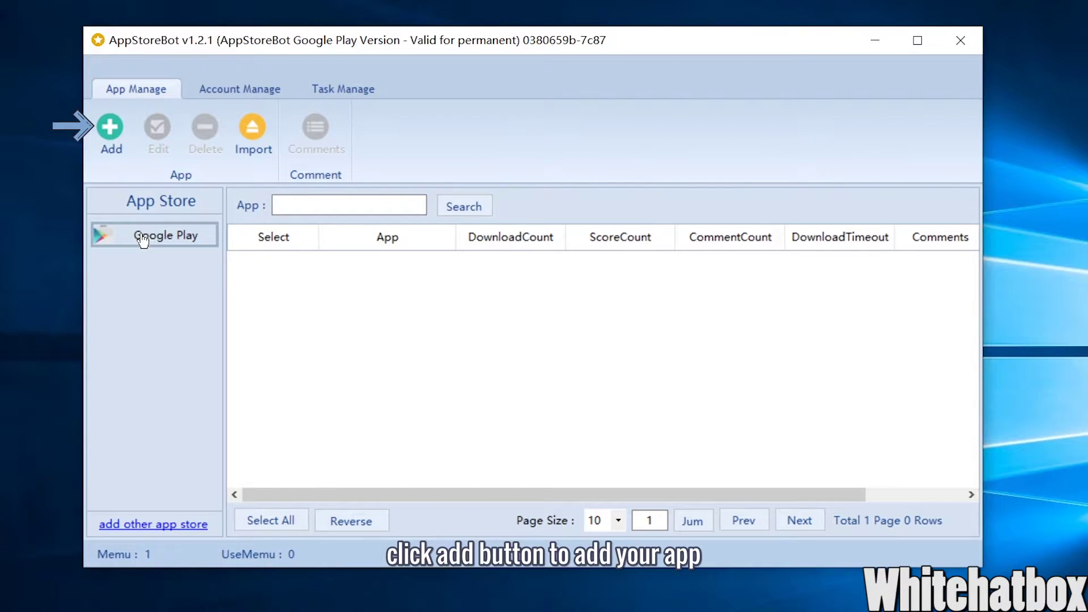
- Add a Google Play app named gmail with the default 10-minute download timeout
left_click(110, 129)
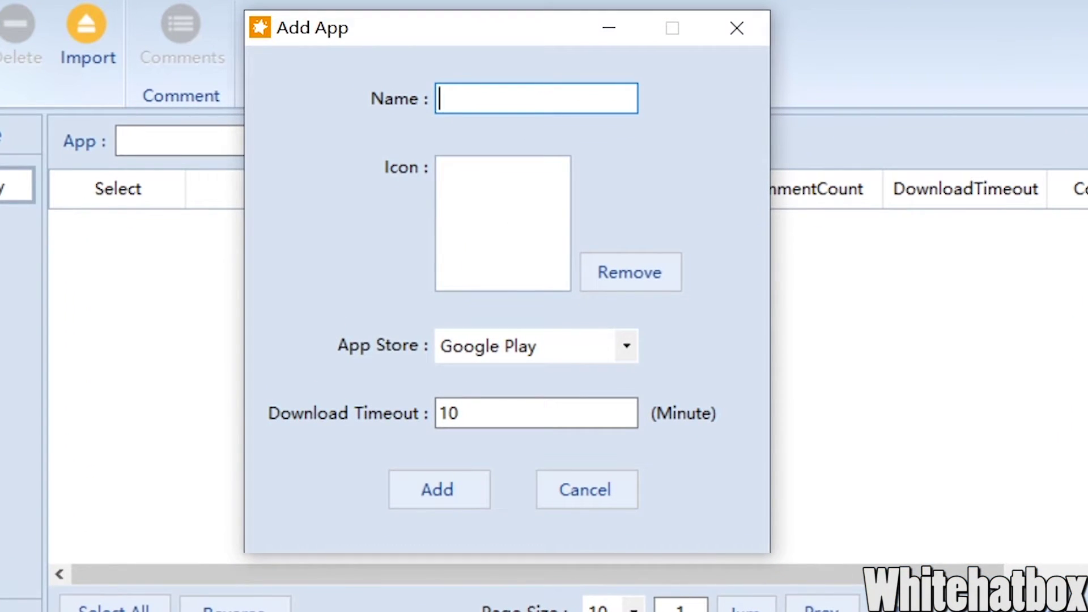
type("gmail")
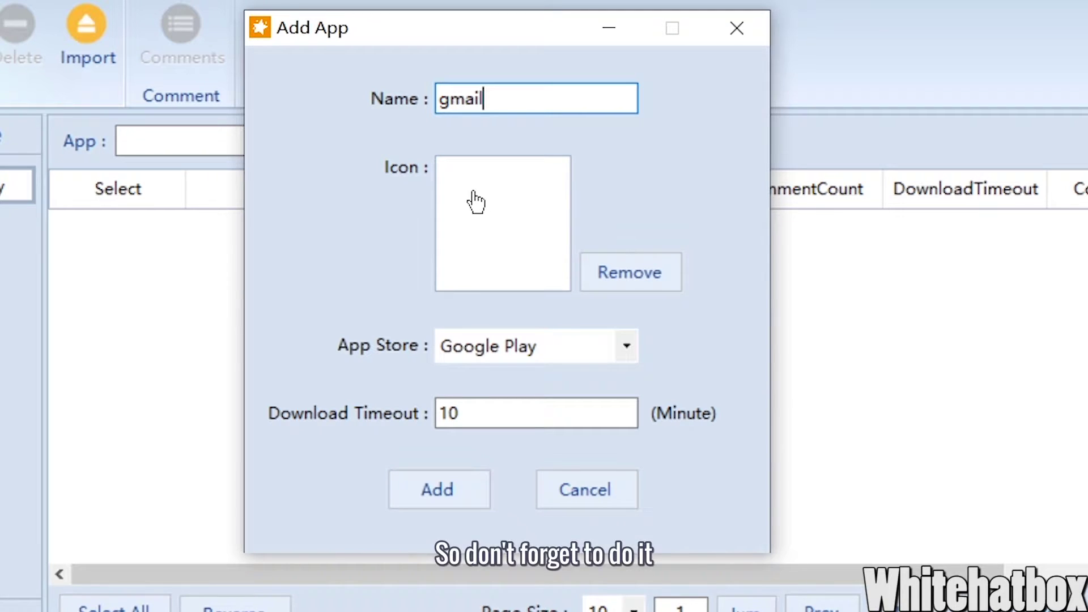
left_click(428, 480)
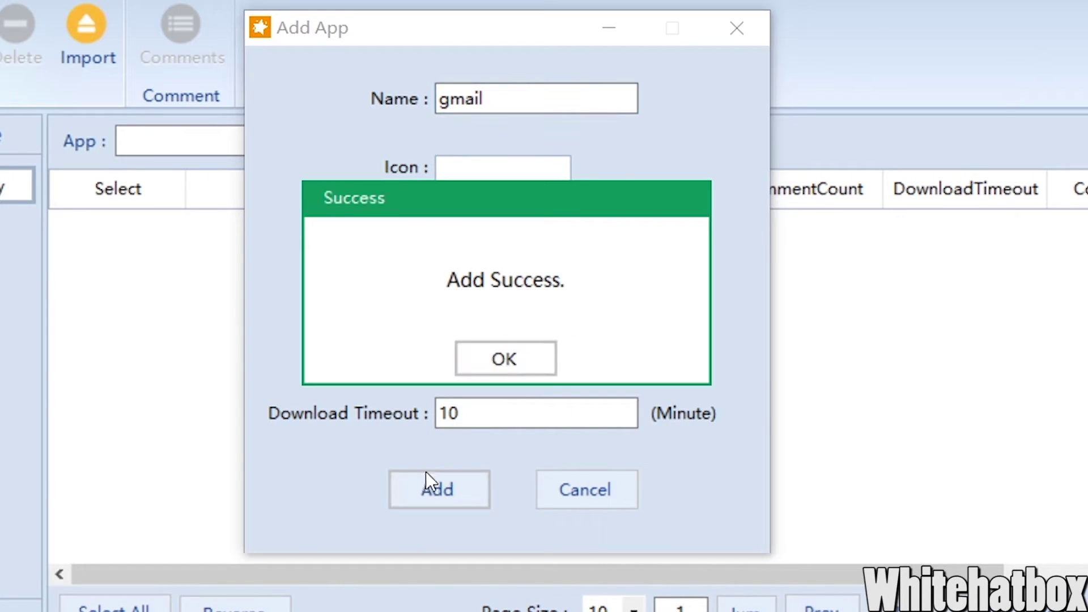
left_click(484, 371)
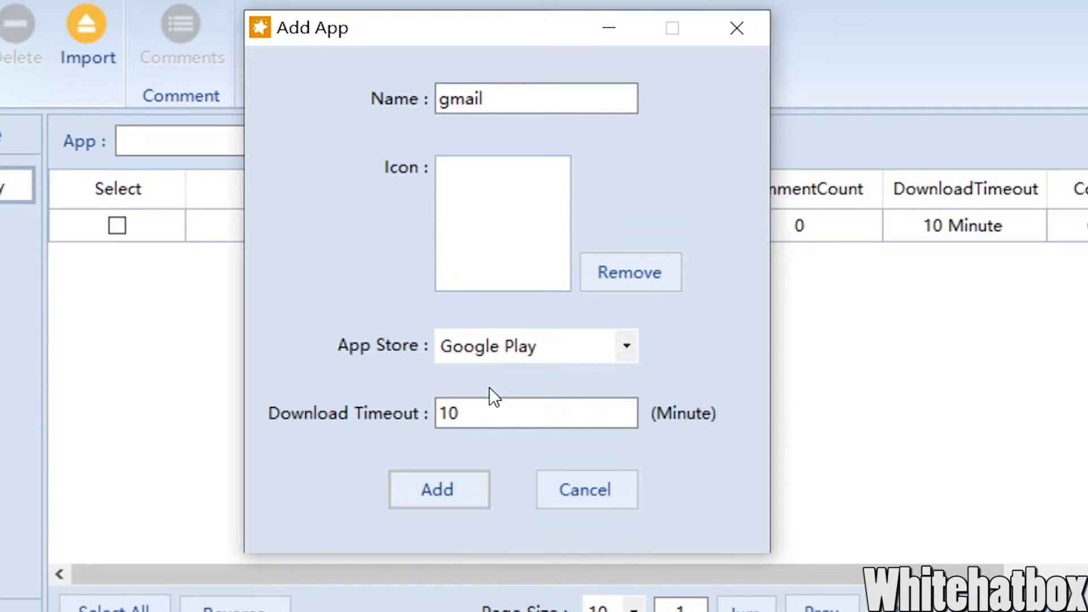
left_click(557, 494)
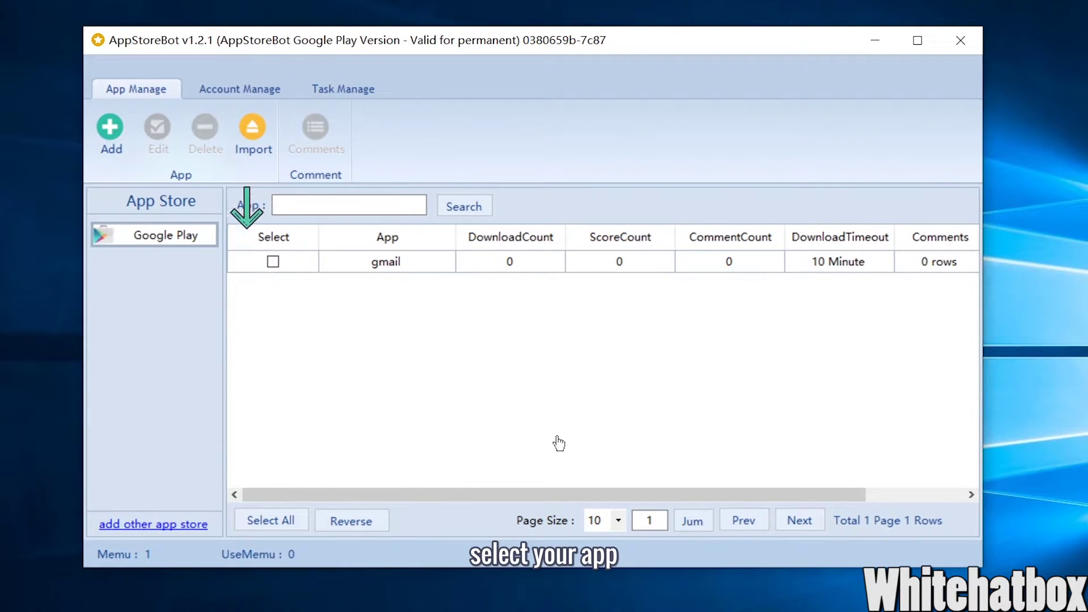
- Add the comment 'This is 100% 5 stars!' to the gmail app
left_click(273, 262)
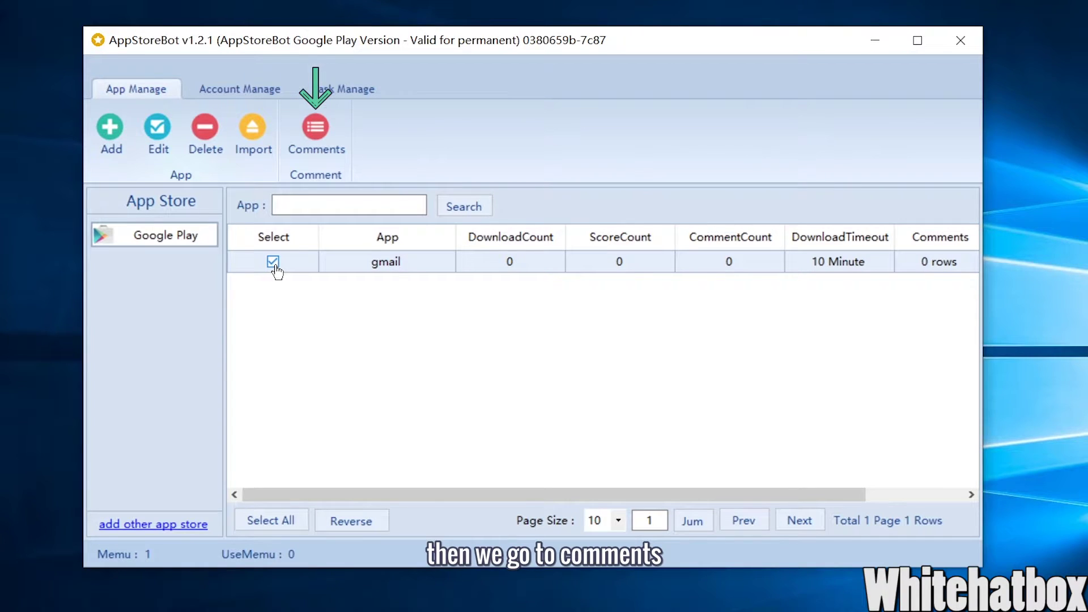
left_click(313, 153)
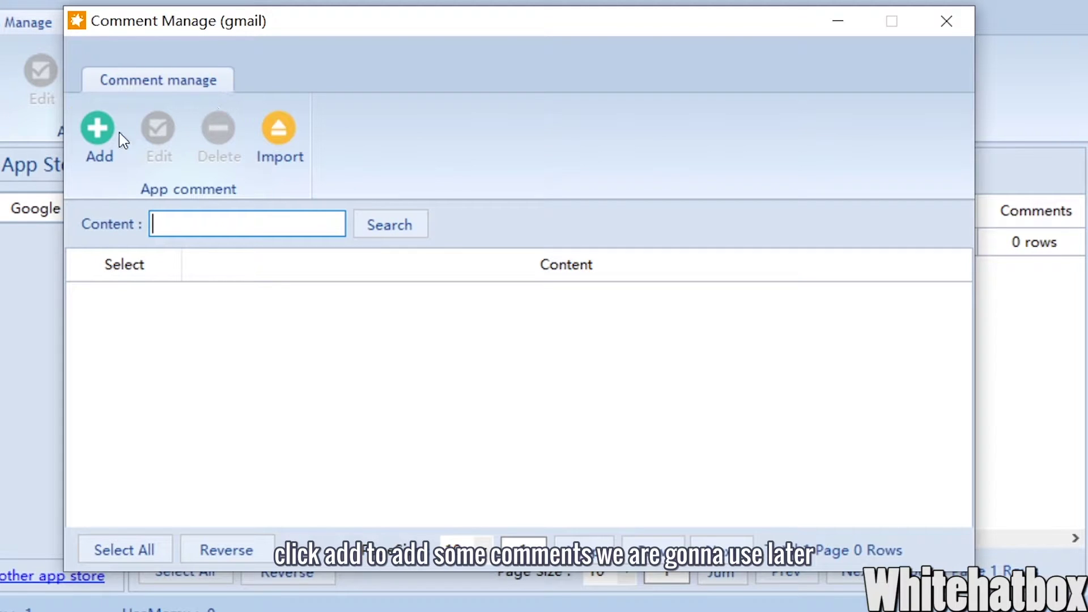
left_click(86, 147)
type("This is 100% 5 stars!")
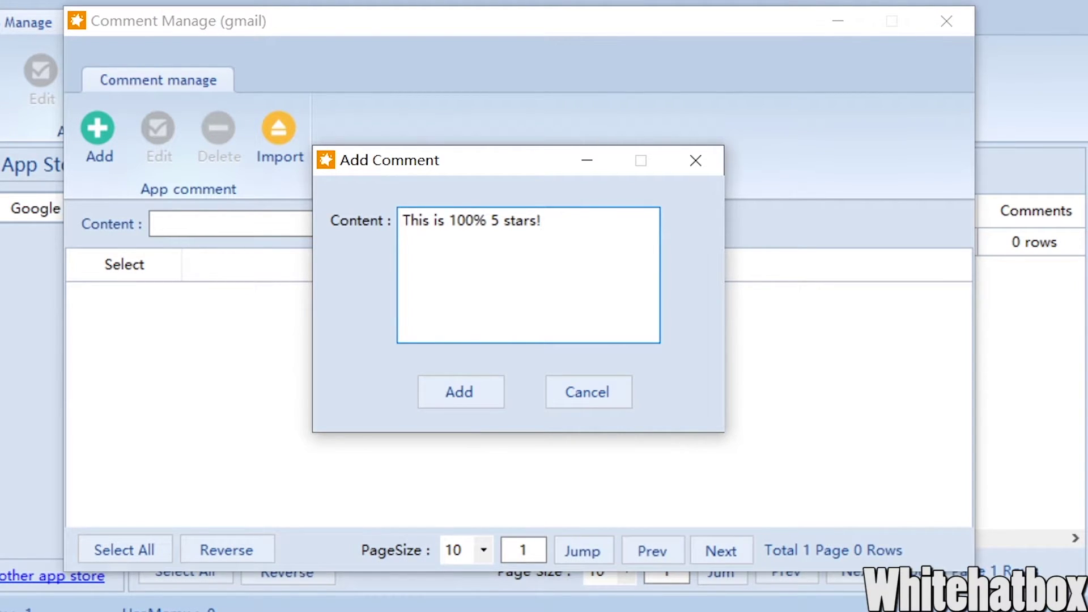
left_click(448, 389)
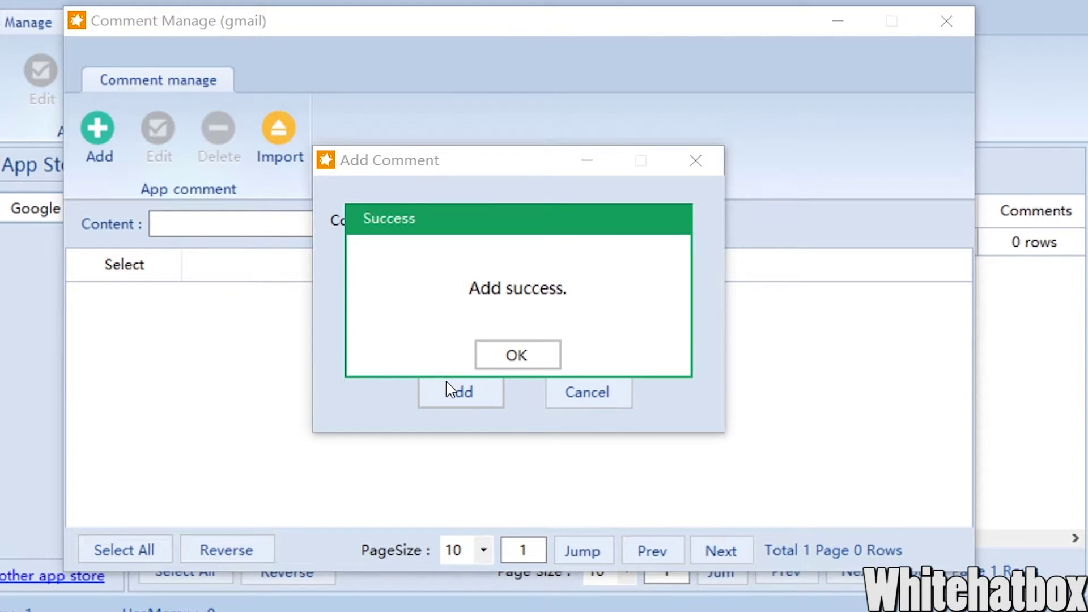
left_click(506, 354)
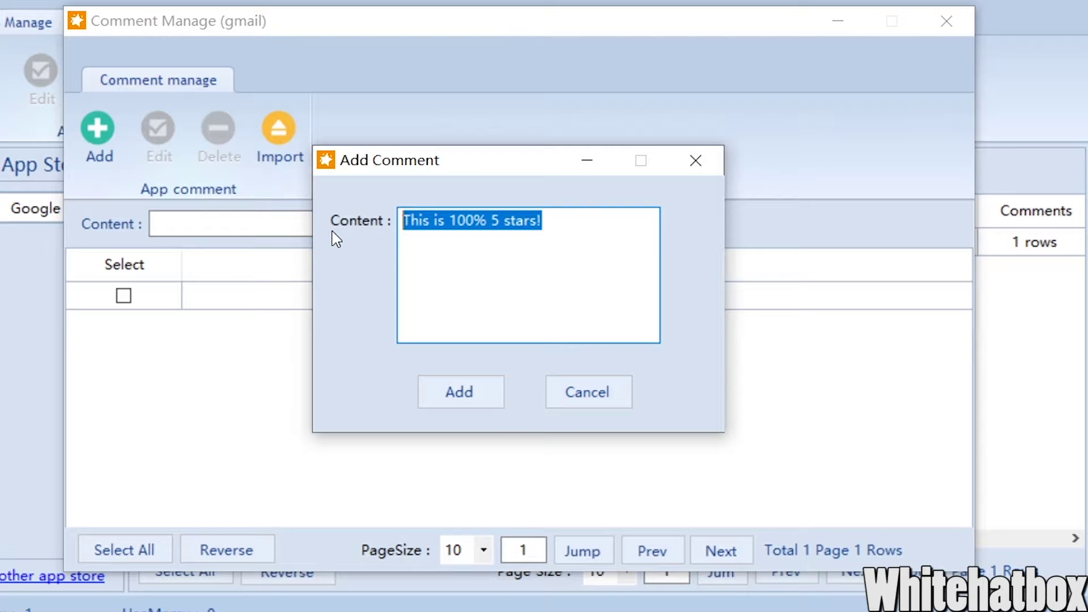
- Add a second gmail comment 'so useful!', then show the empty account list
type("so us")
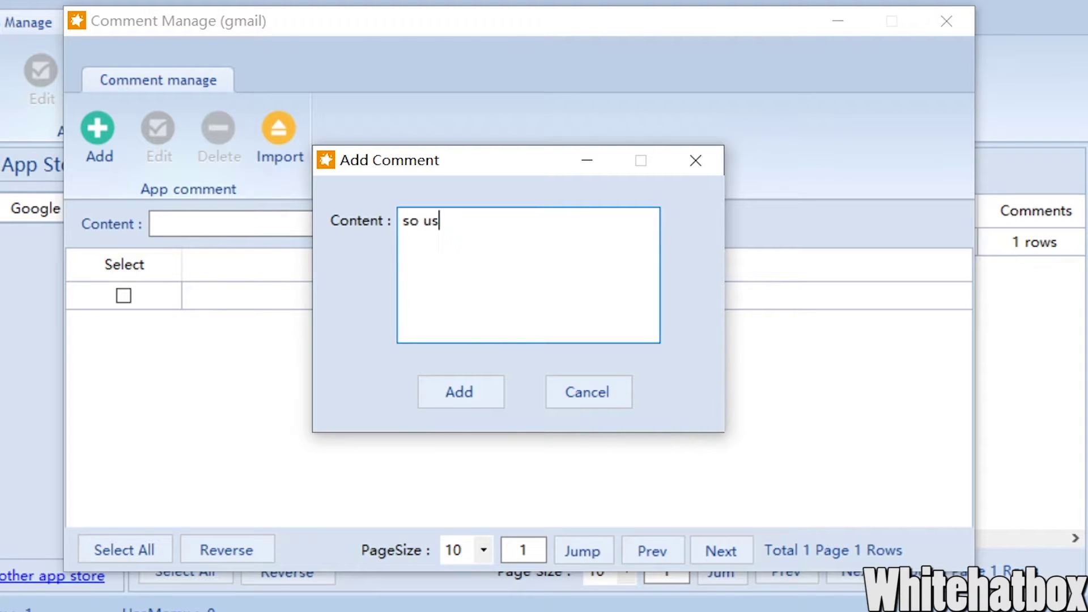
type("eful!")
left_click(440, 401)
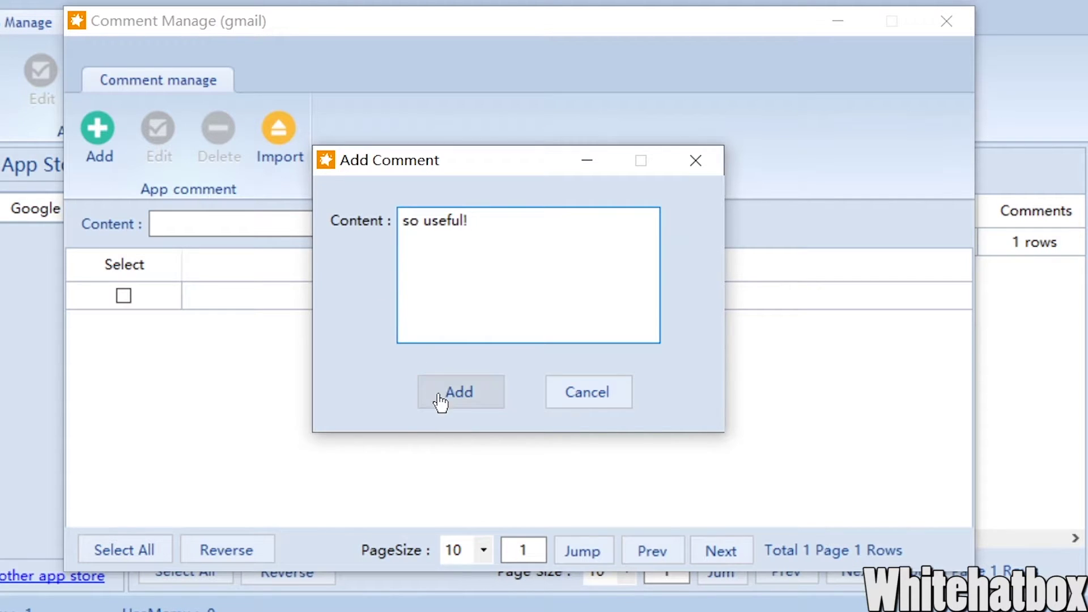
left_click(500, 362)
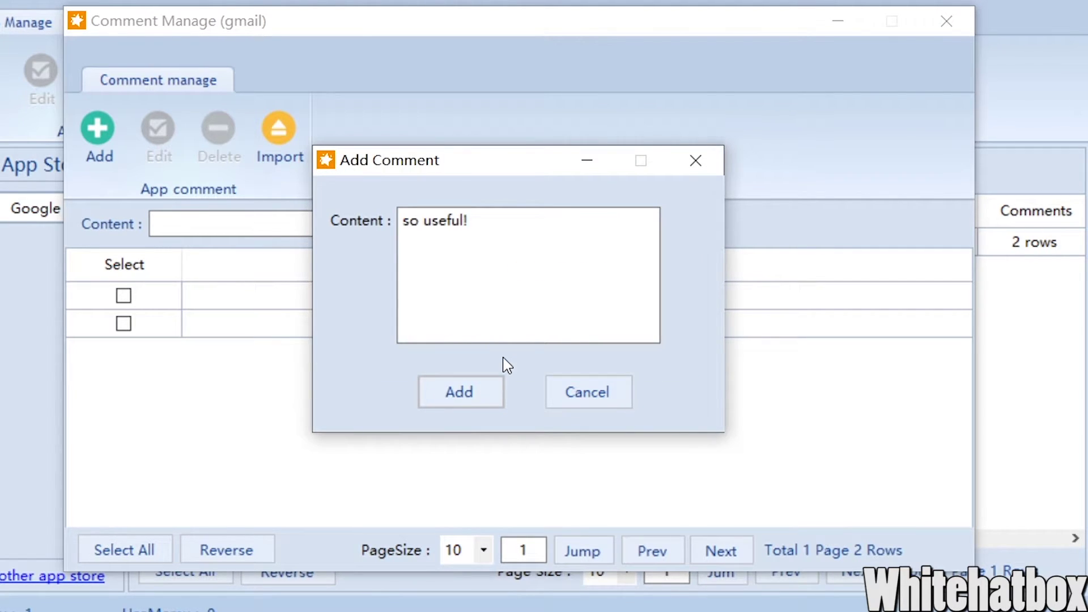
left_click(549, 404)
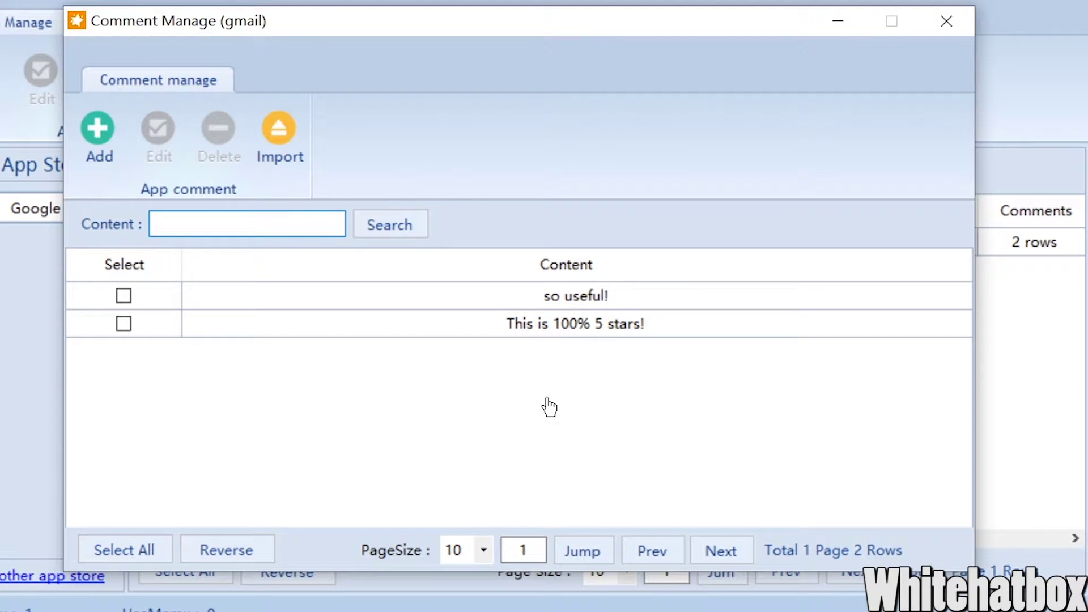
left_click(946, 21)
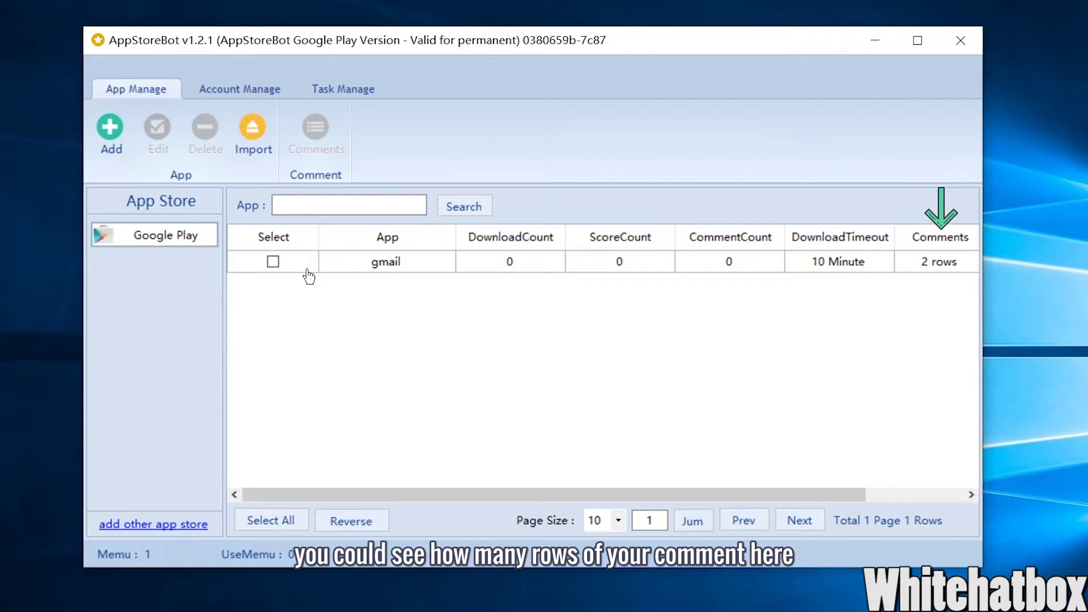
left_click(274, 266)
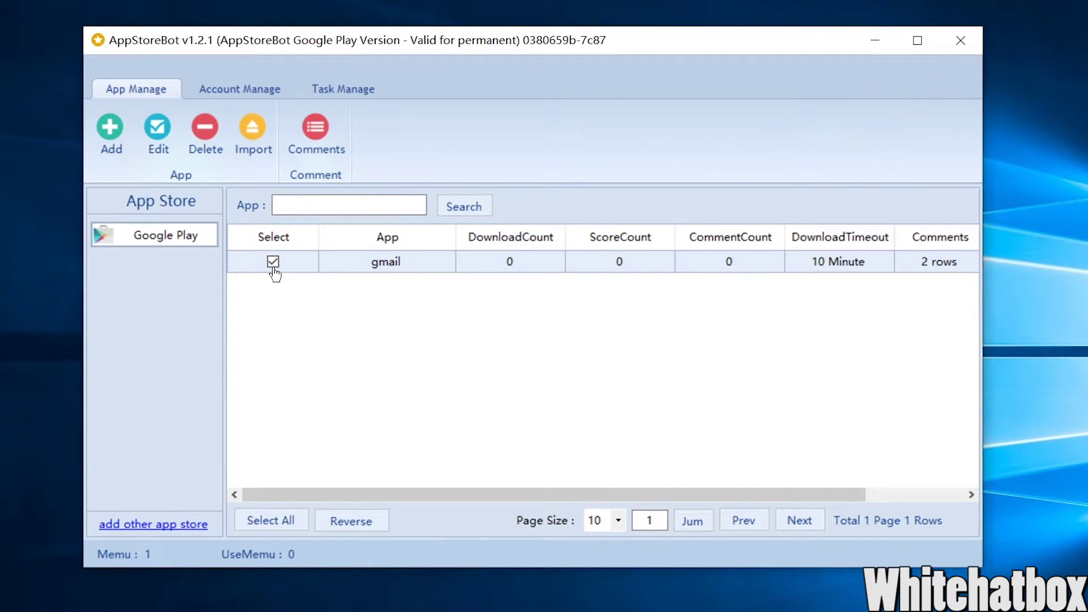
left_click(249, 95)
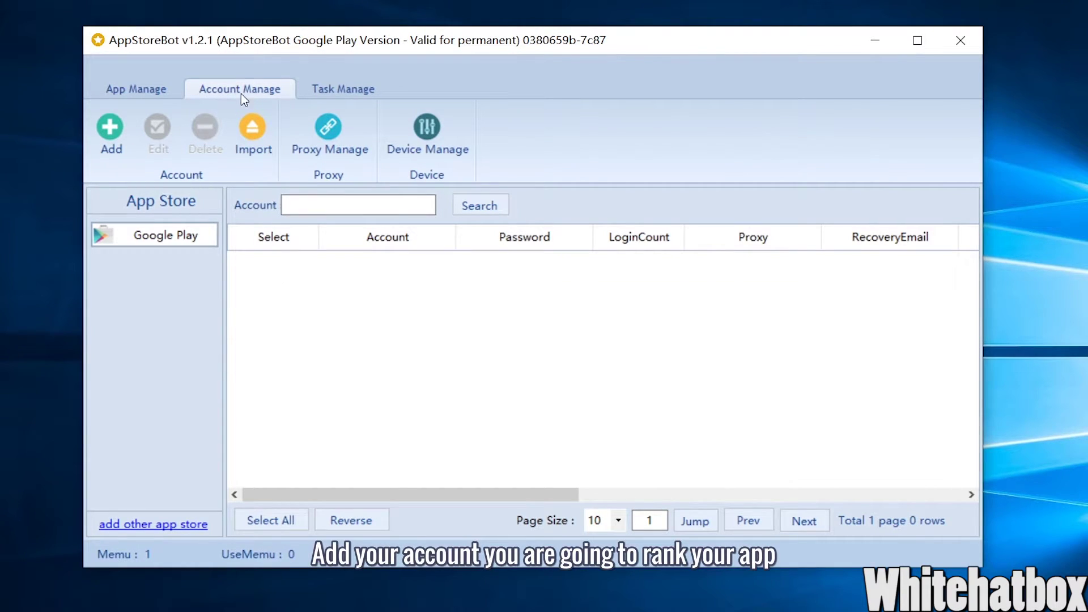
- Enter the new Google Play account's e-mail address and password, leaving proxy and recovery email blank
left_click(100, 137)
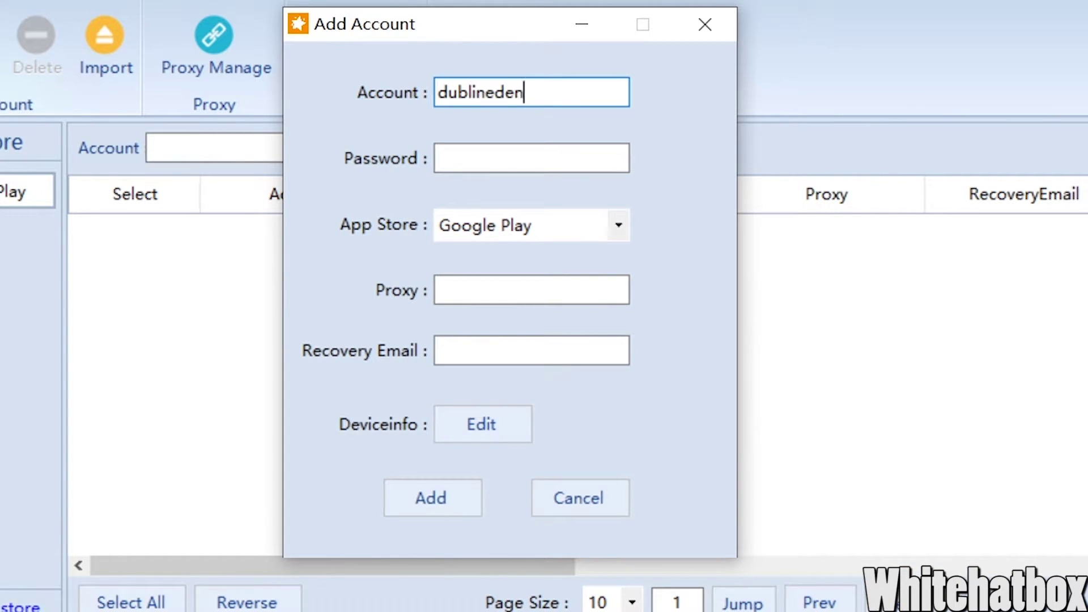
key("Tab")
type("••••••••")
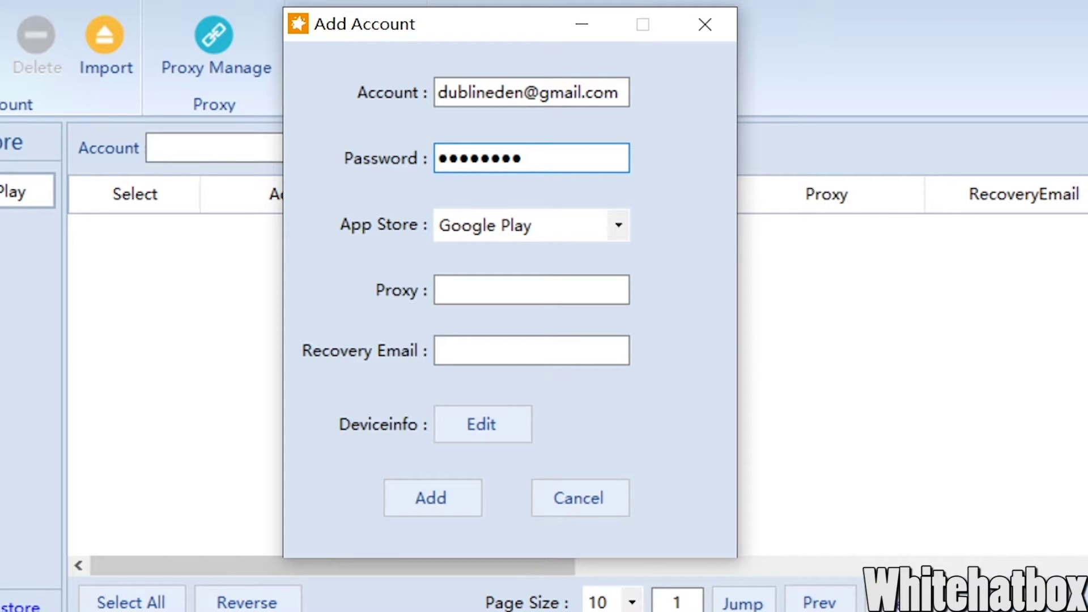
left_click(540, 290)
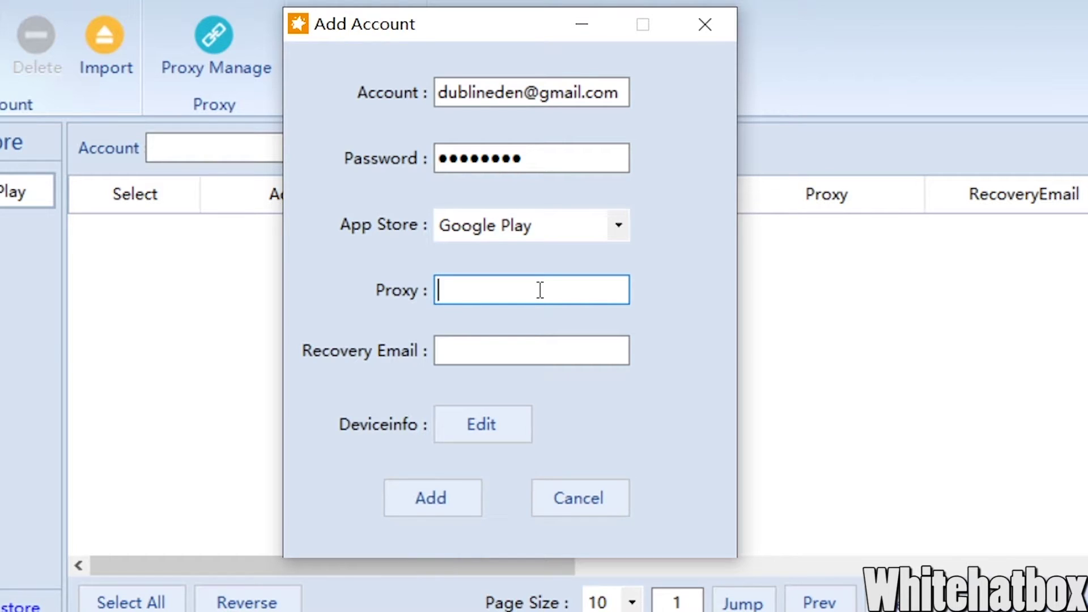
left_click(531, 343)
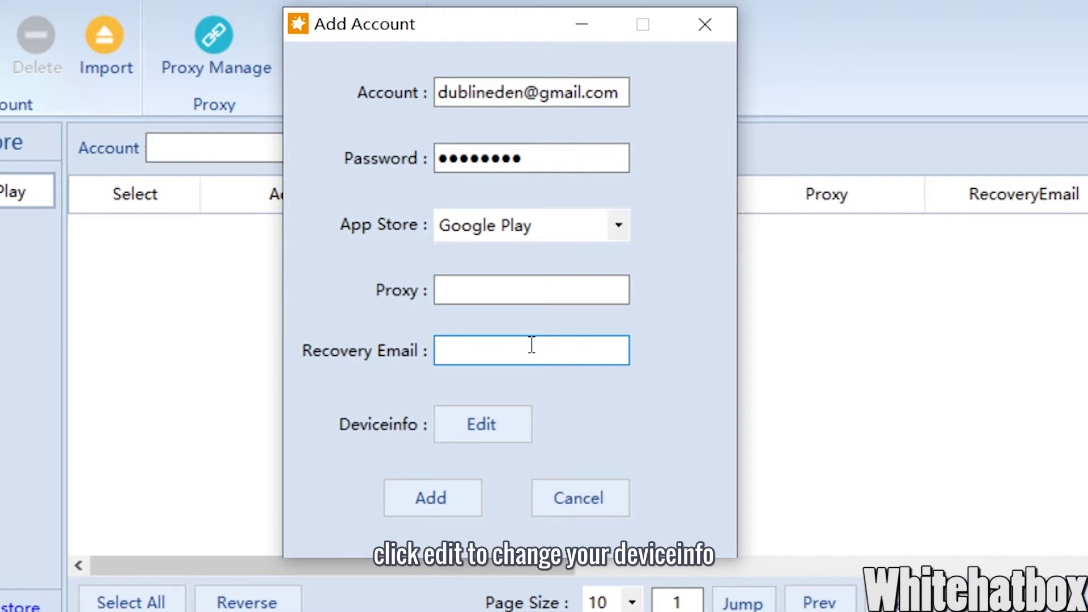
- Generate HUAWEI Mate7 device info for Canada for the new account and save it
left_click(482, 424)
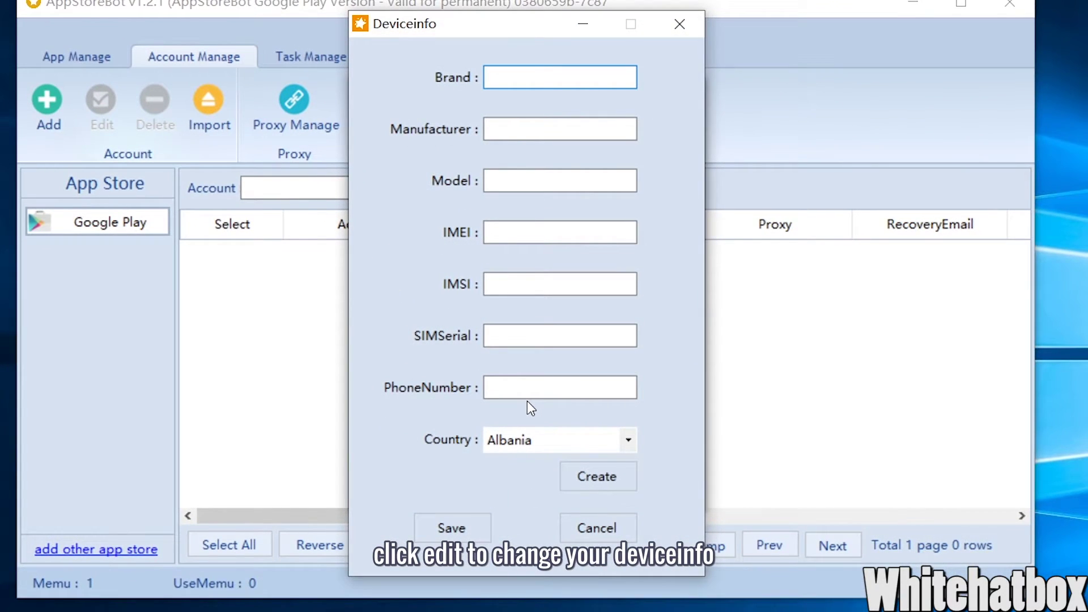
left_click(550, 441)
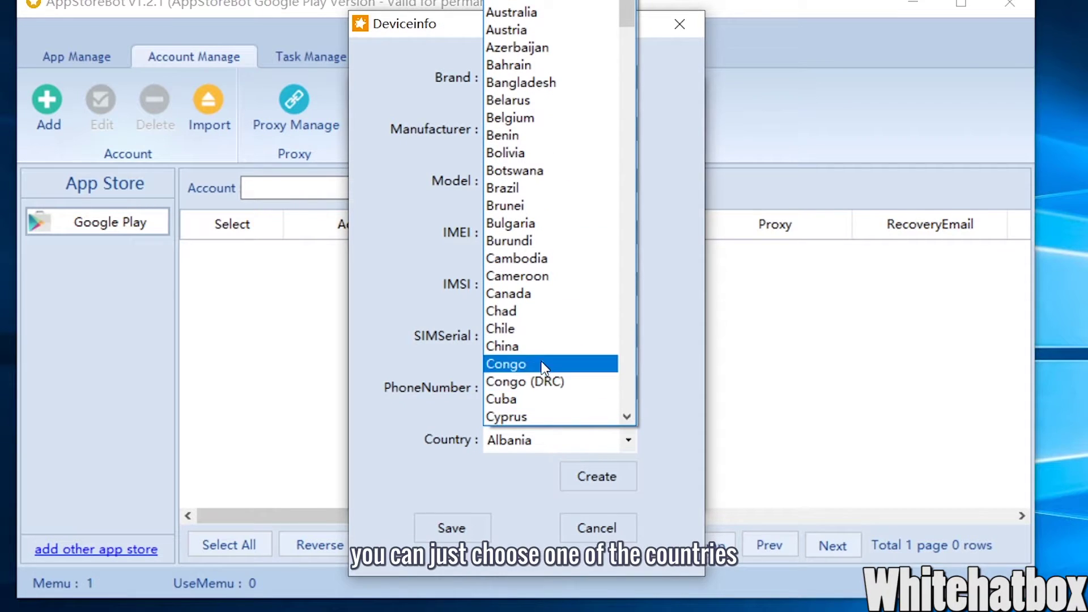
left_click(553, 294)
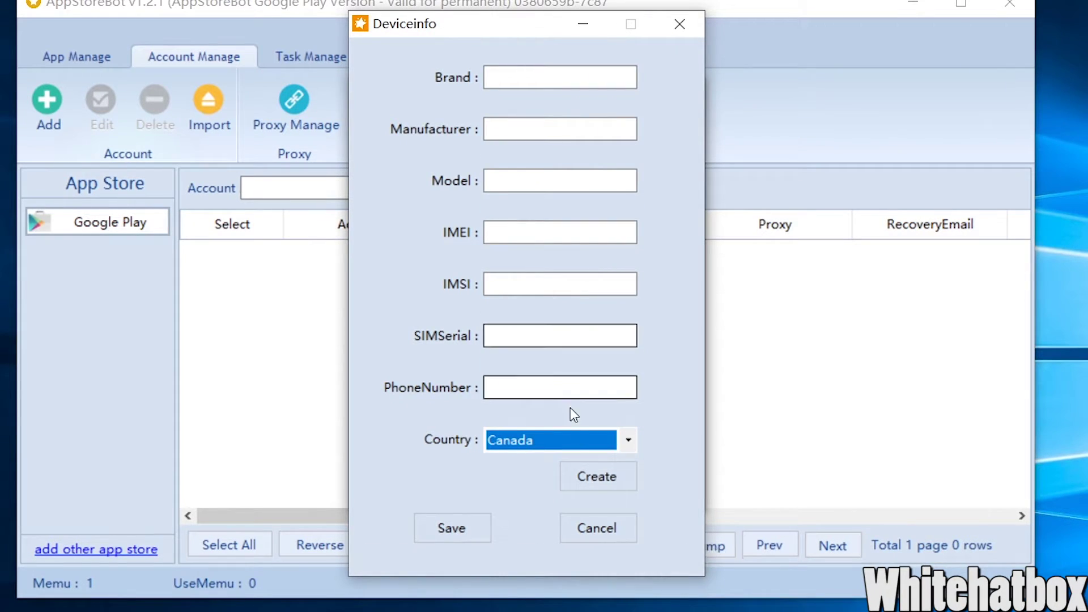
left_click(593, 488)
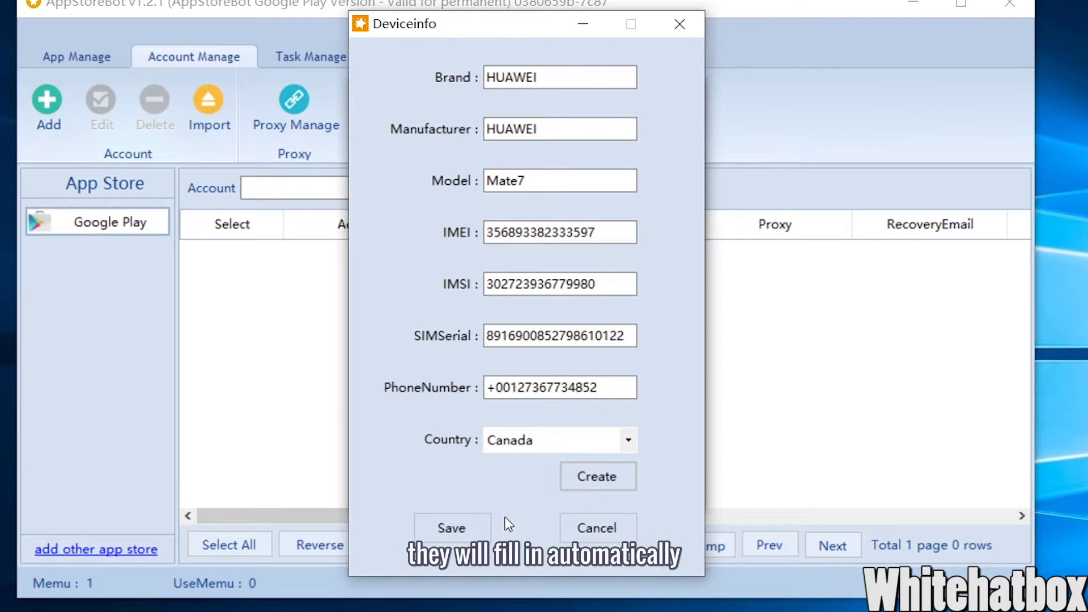
left_click(451, 528)
- Save the Google Play account and close the Add Account form
left_click(457, 498)
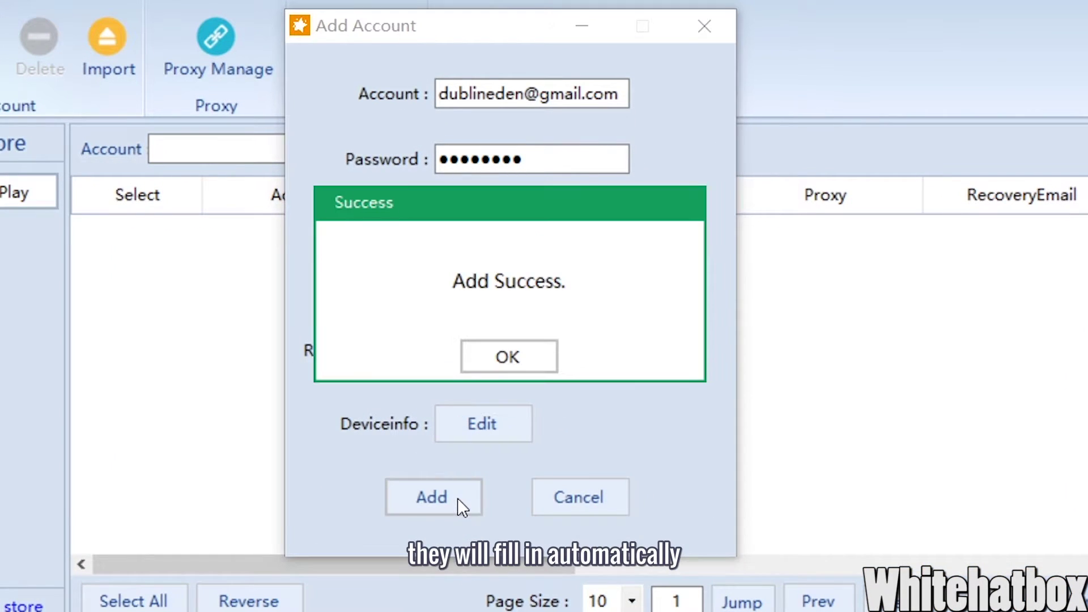
left_click(508, 357)
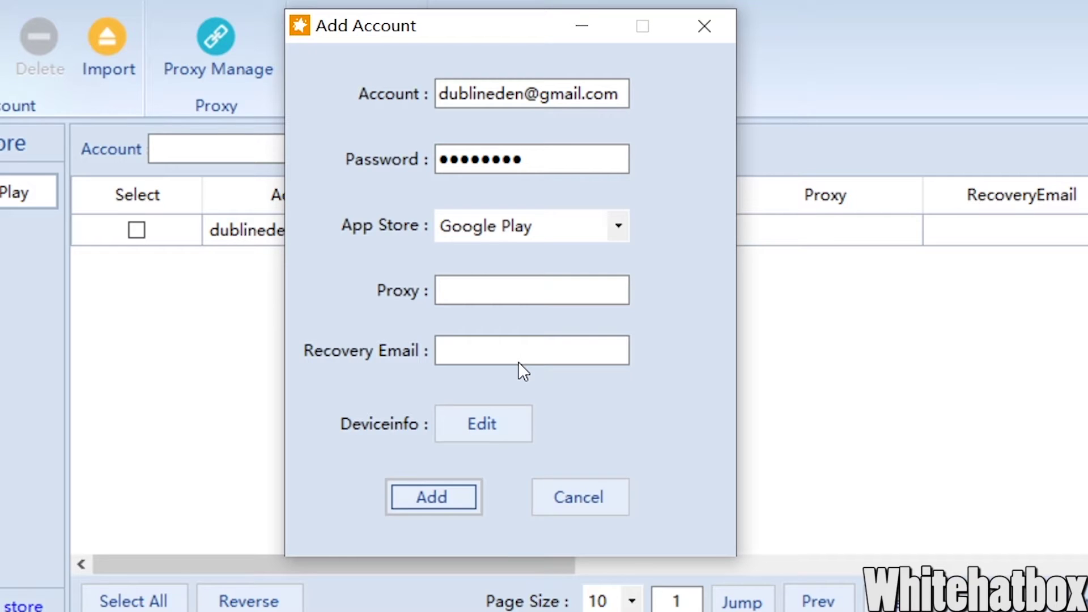
left_click(566, 501)
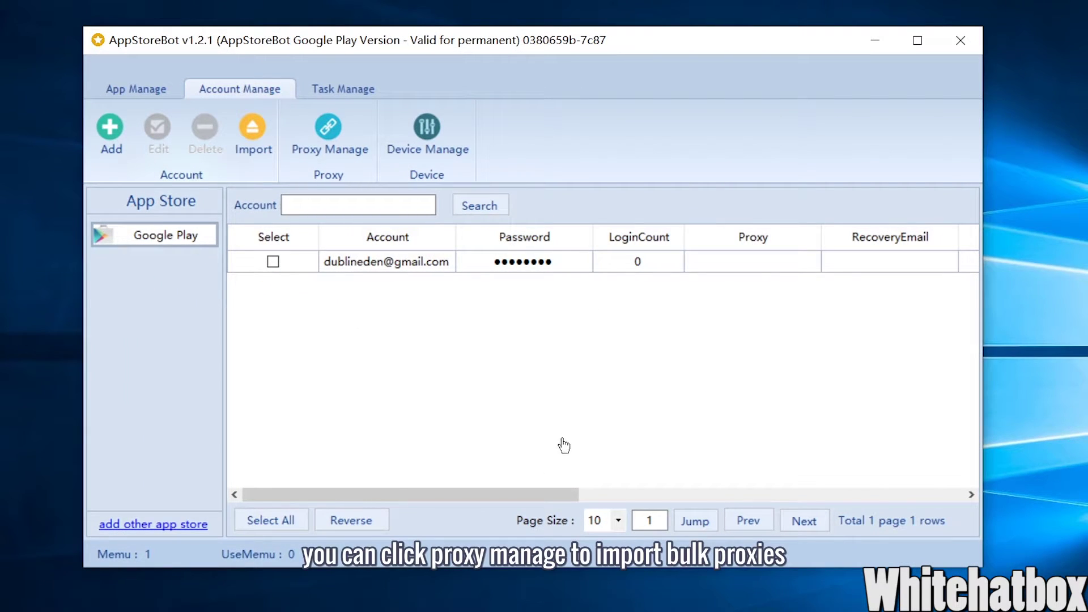
- Review the Proxy Manage and Device Manage windows, then show the empty task list
left_click(342, 145)
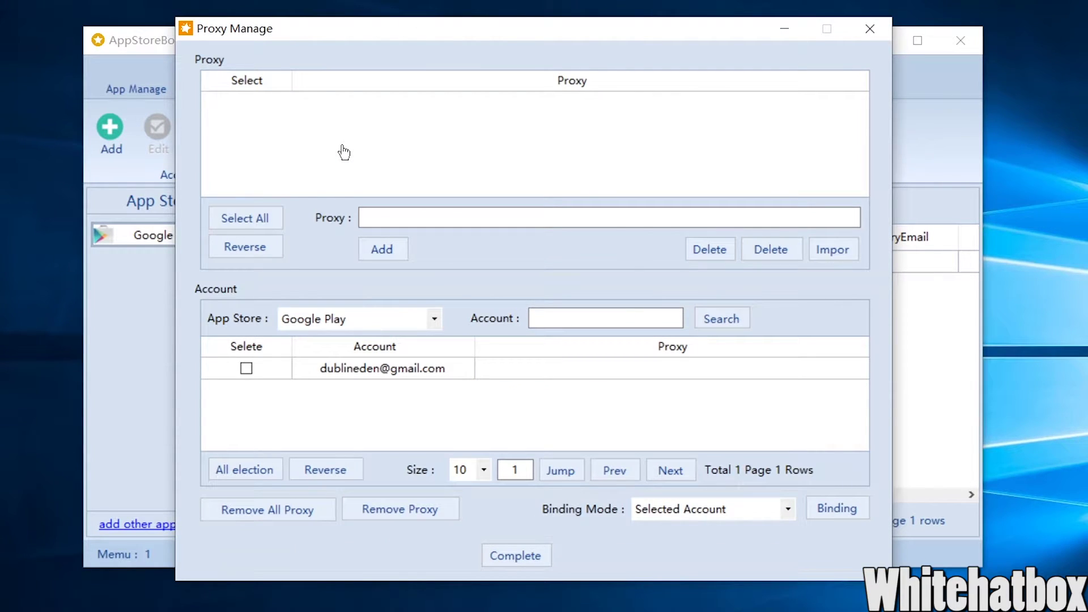
left_click(859, 26)
left_click(427, 126)
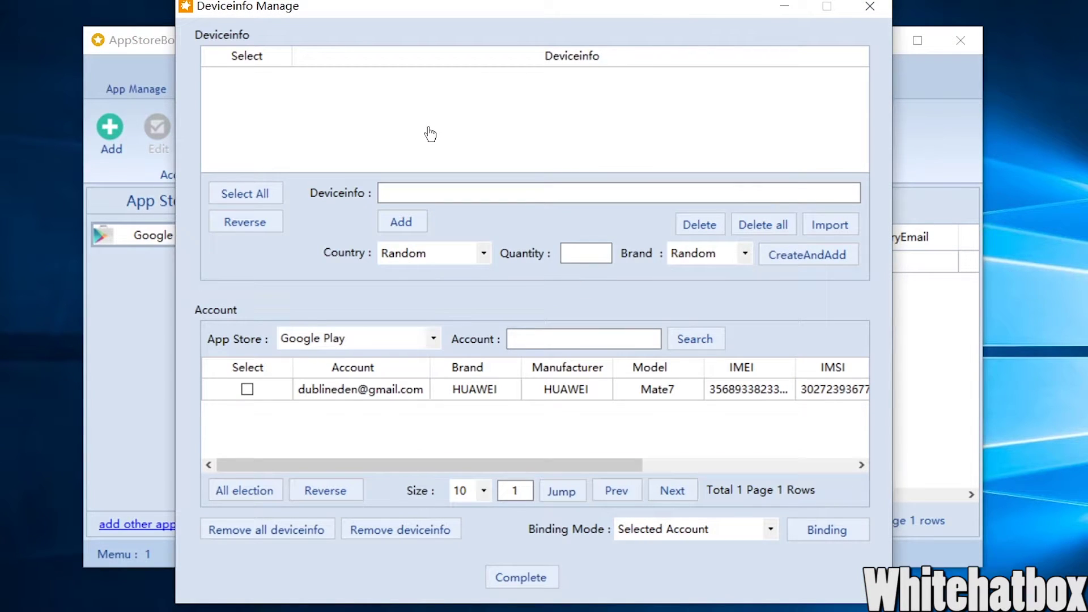
left_click(859, 8)
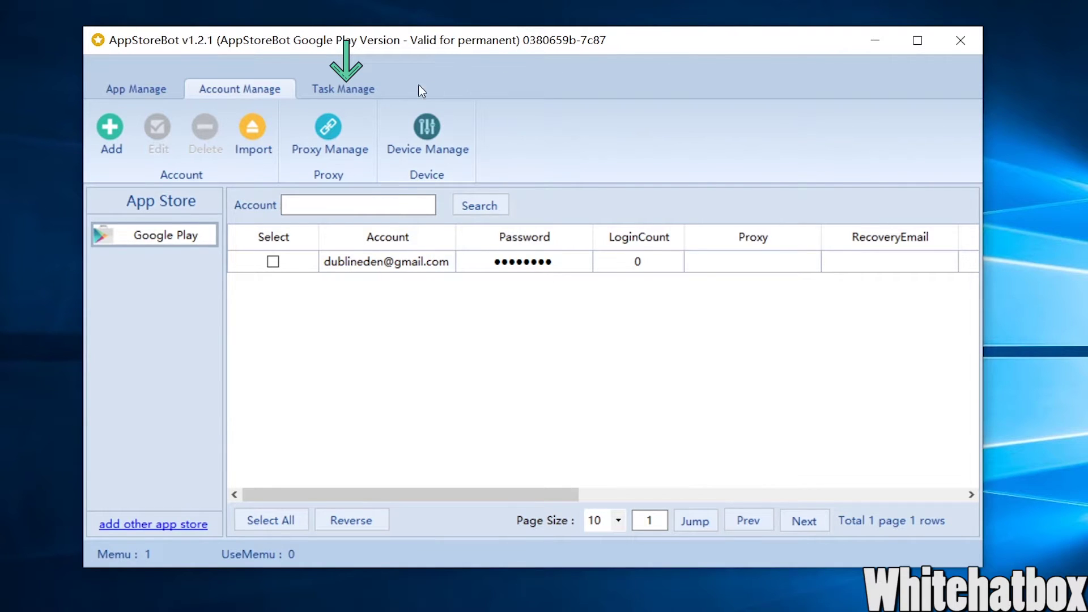
left_click(336, 90)
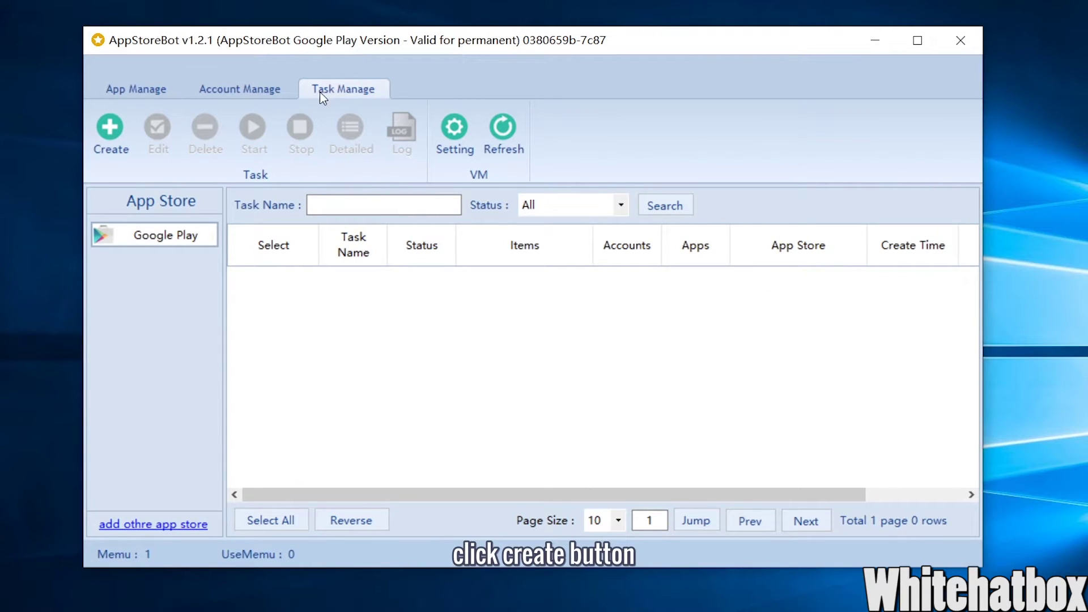
- Name a new task 'test' and select the Google Play account and the gmail app
left_click(111, 133)
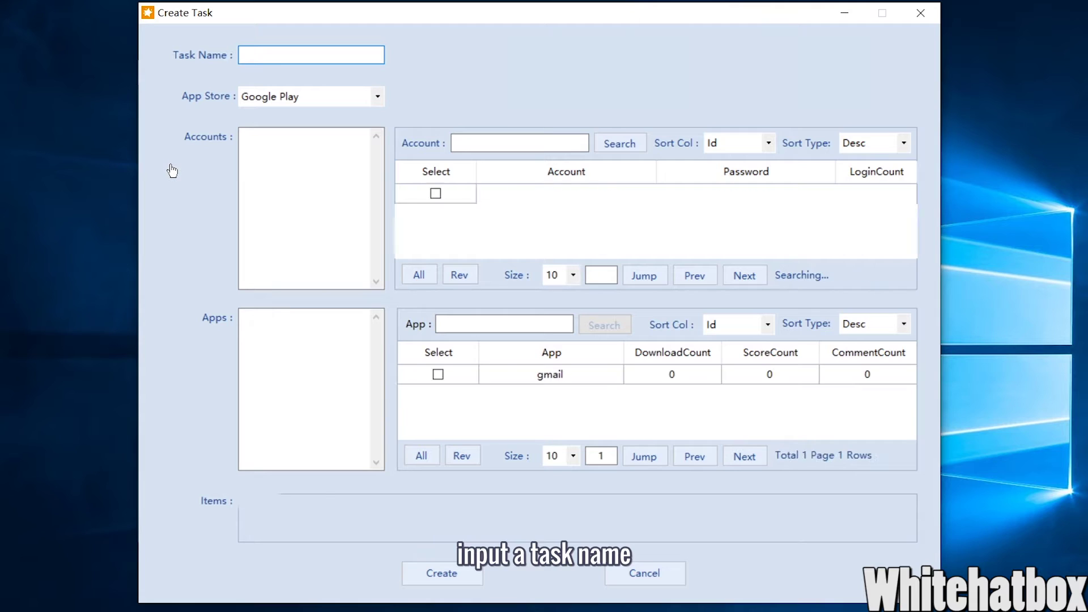
type("test")
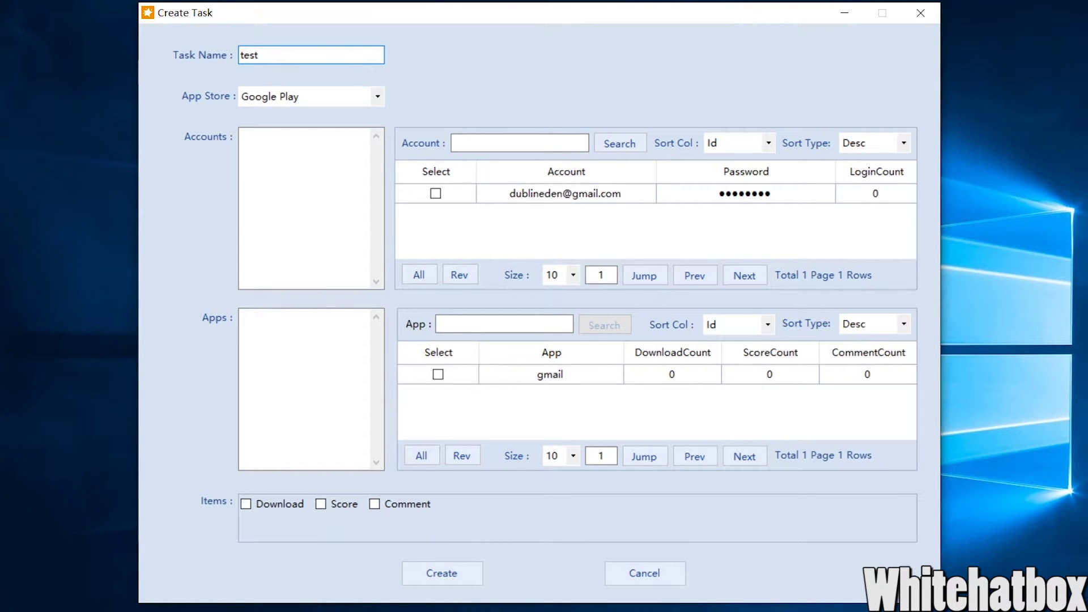
left_click(435, 194)
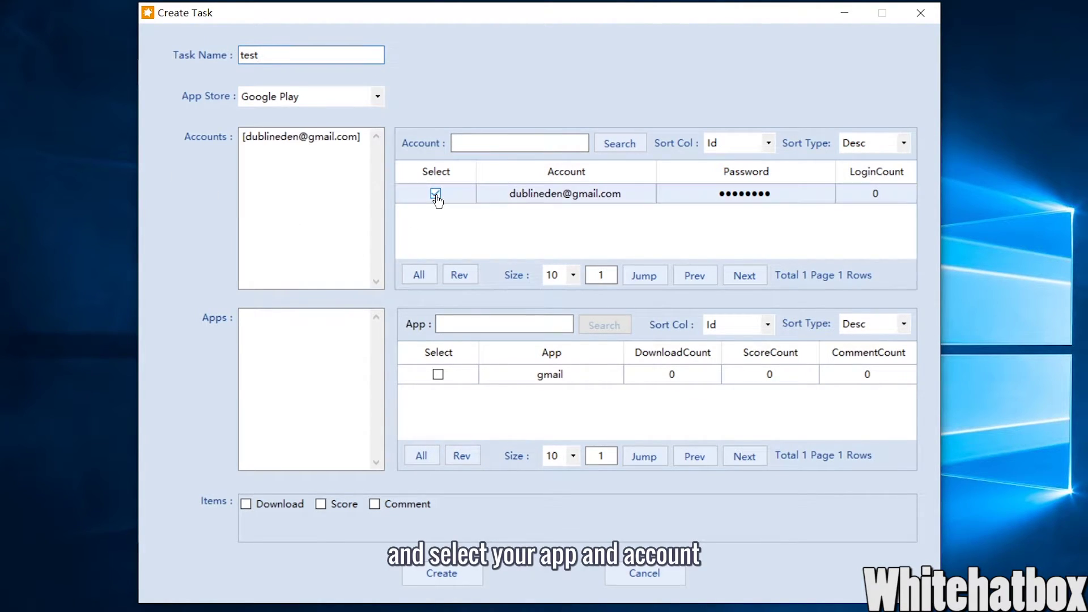
left_click(439, 376)
left_click(439, 378)
left_click(439, 377)
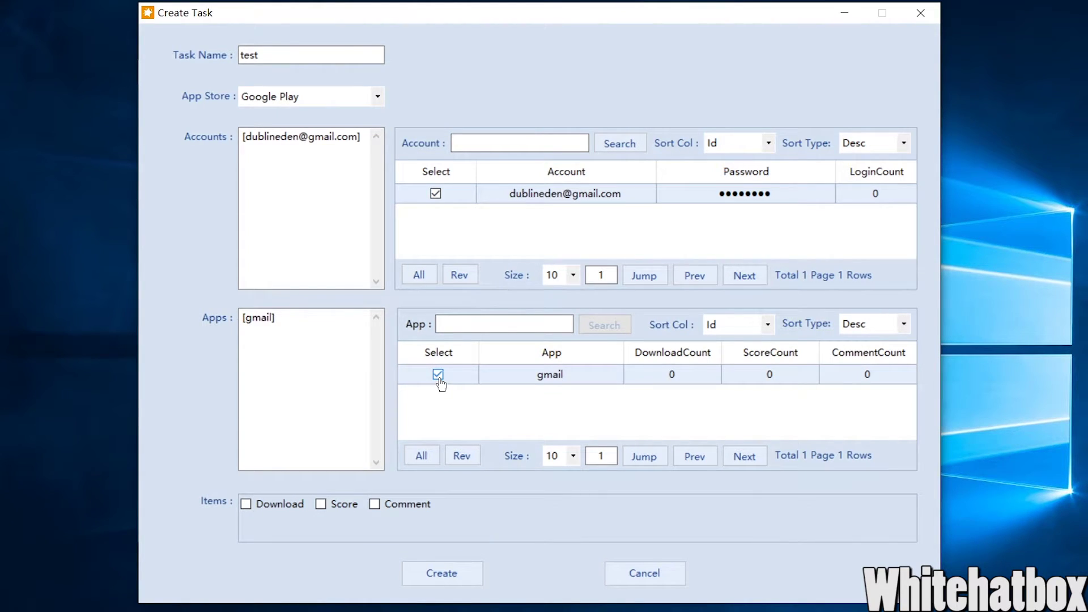
- Give the task Download, Score and Comment items and create it
left_click(282, 509)
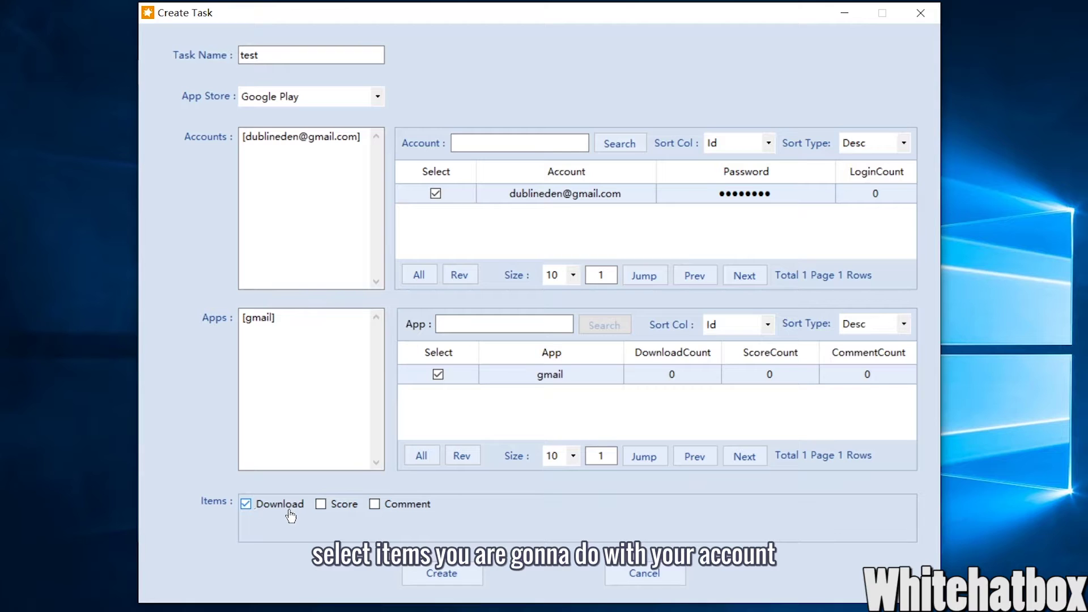
left_click(329, 510)
left_click(407, 514)
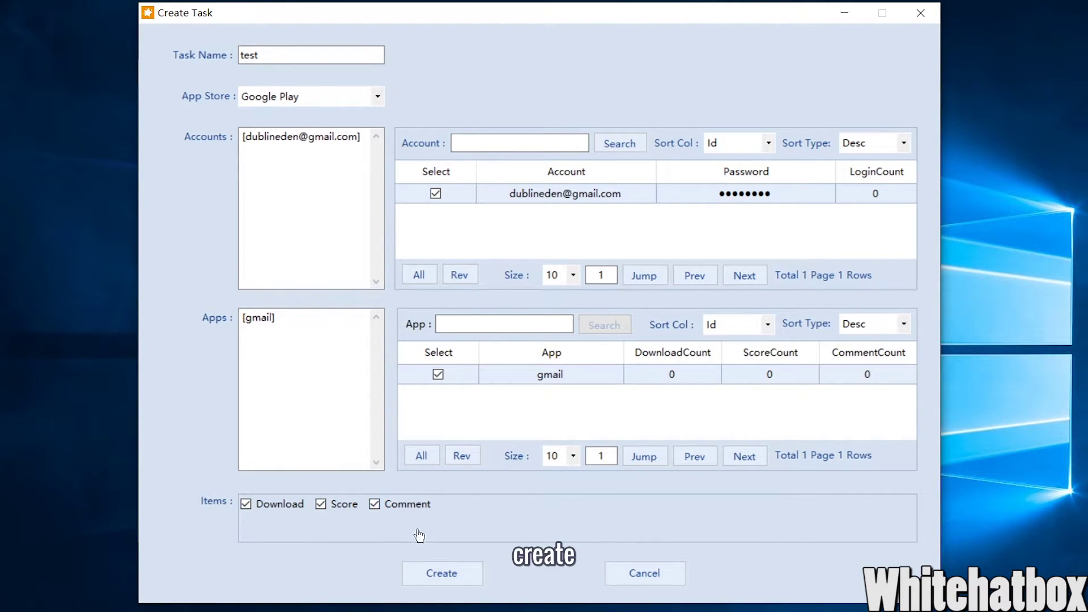
left_click(440, 573)
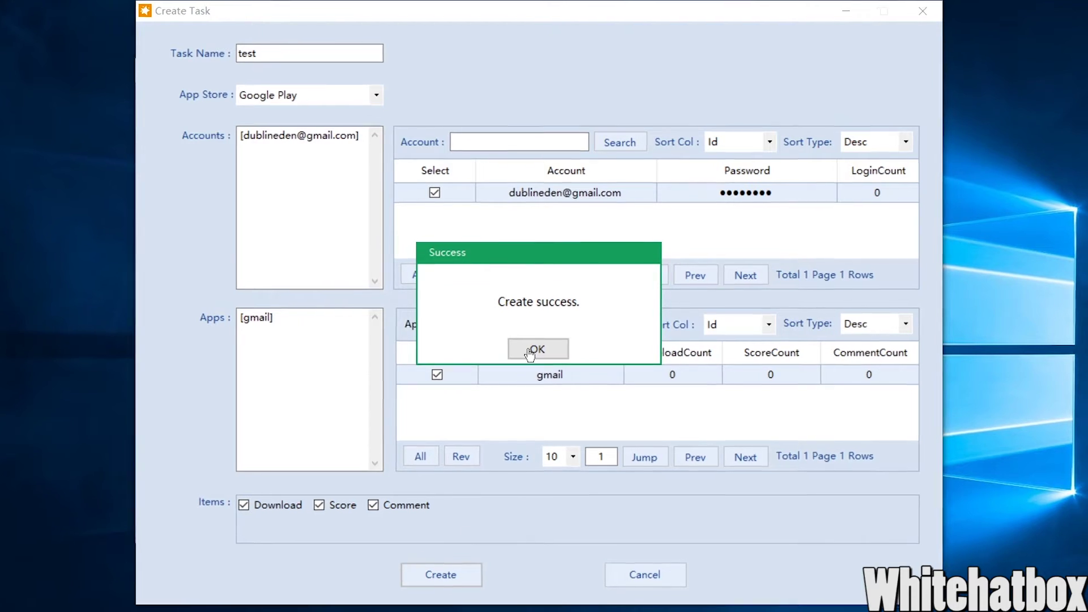
left_click(532, 348)
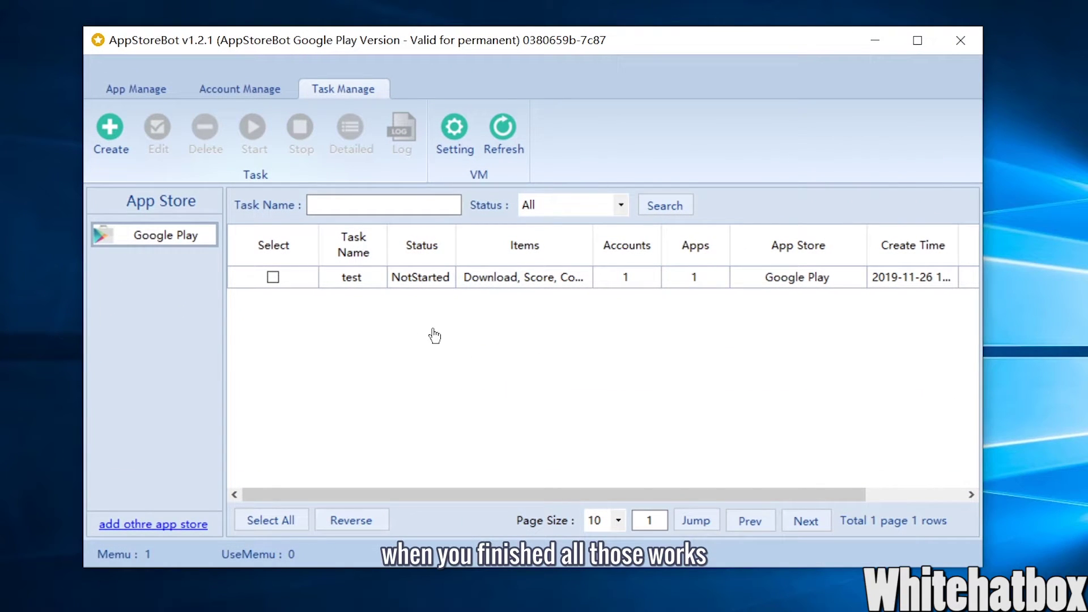
- Run the test task immediately so its status changes to Run
left_click(273, 278)
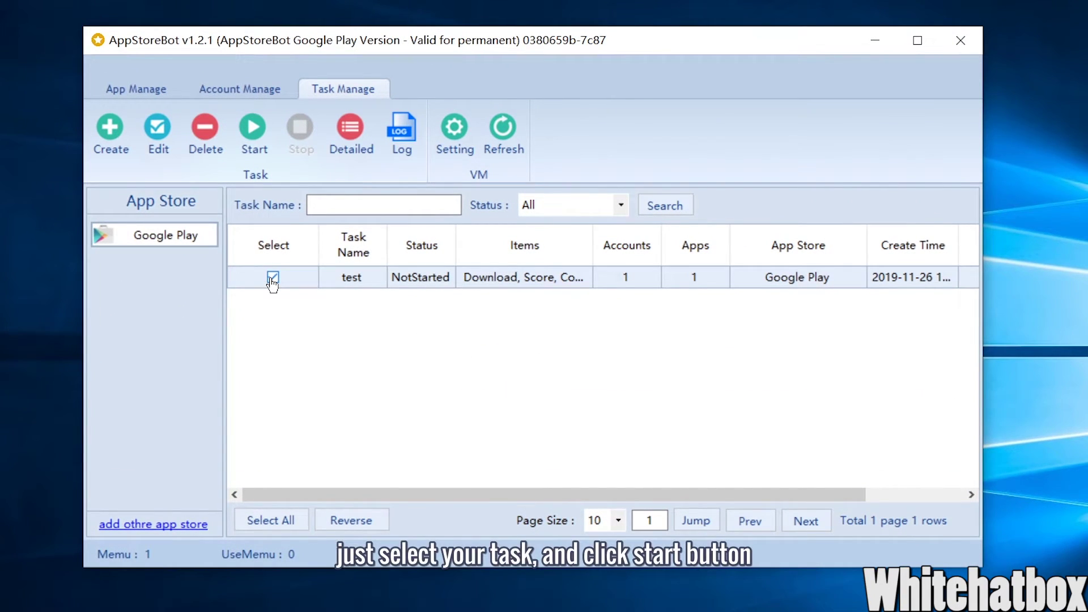
left_click(259, 150)
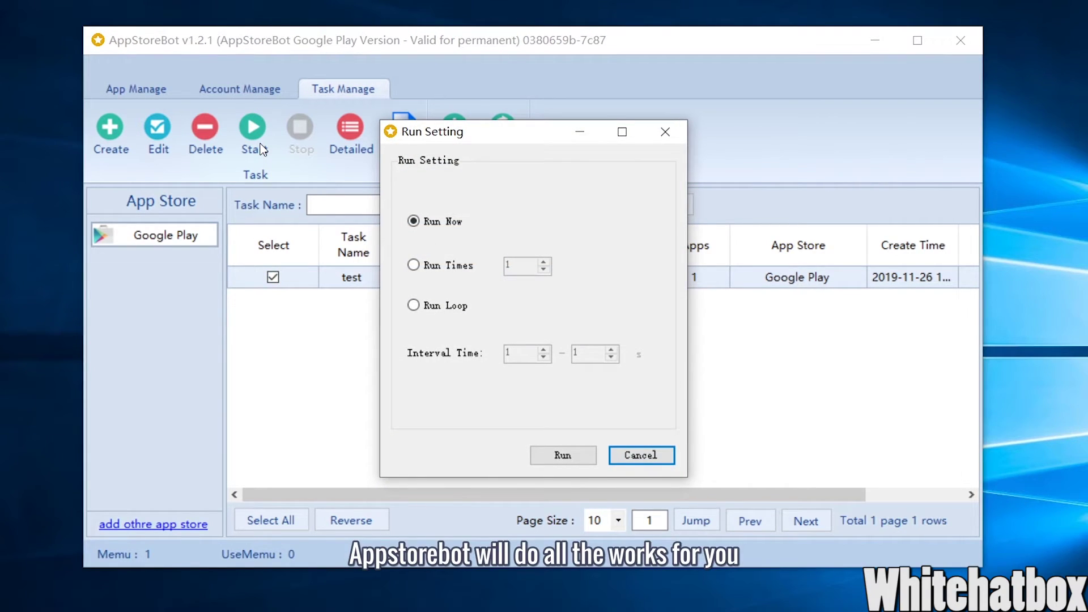
left_click(549, 455)
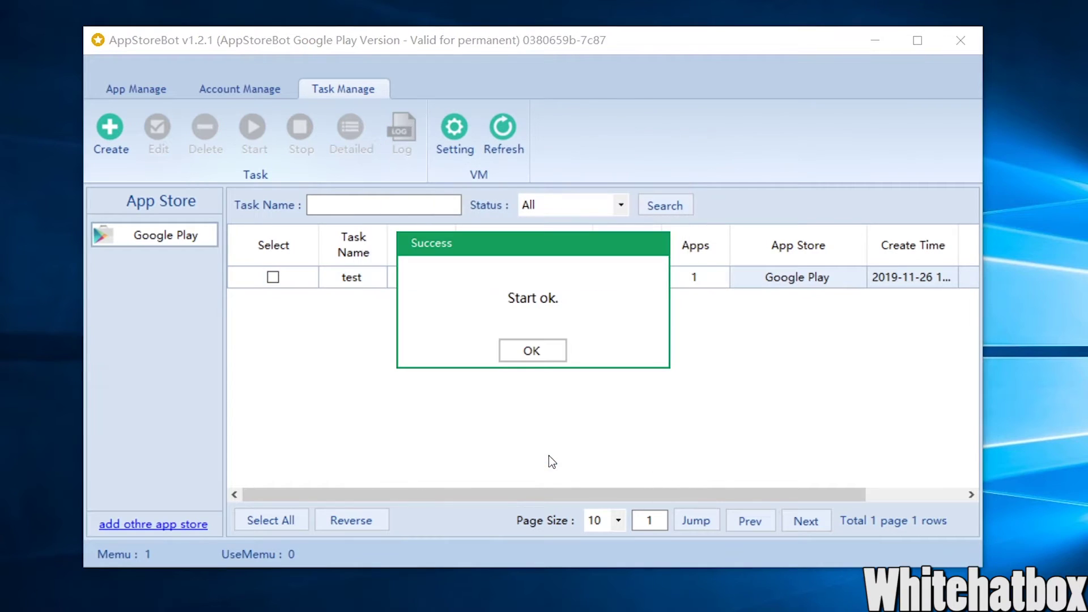
left_click(555, 357)
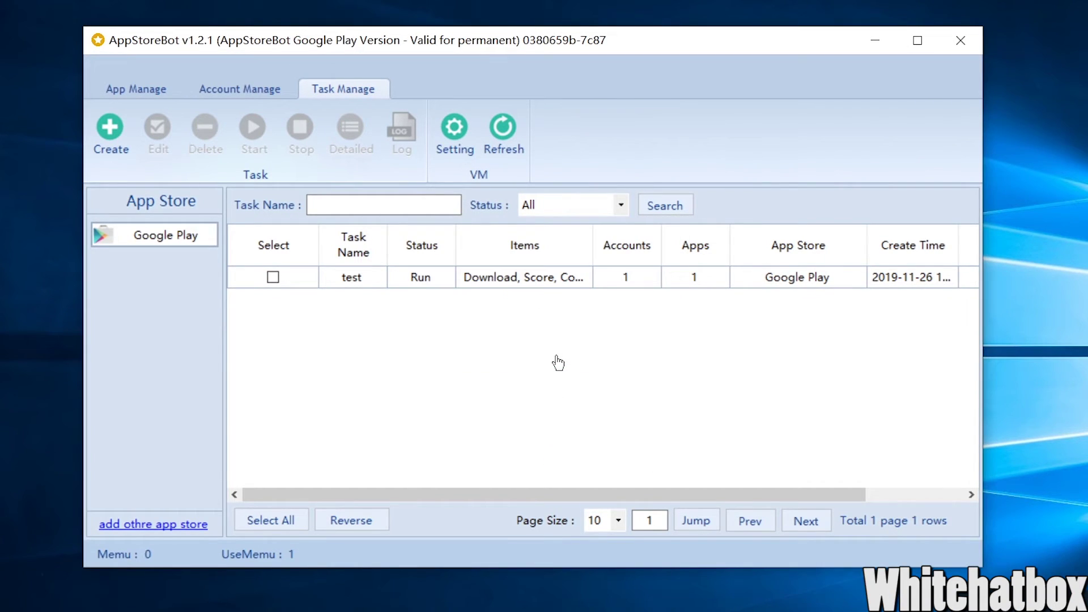